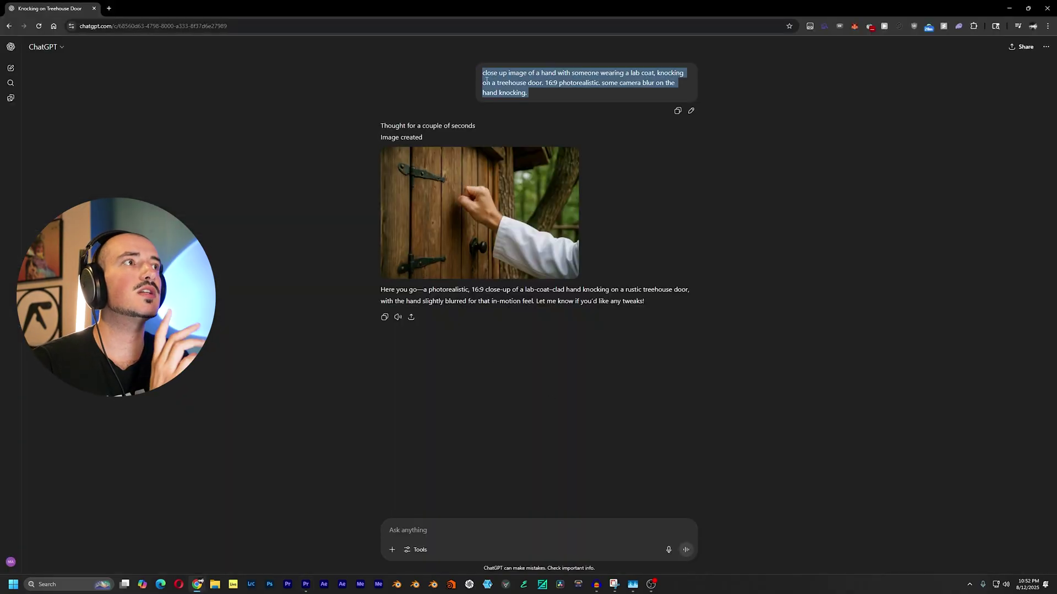
# - Deselect the prompt and view the lab-coated hand knocking on the treehouse door full-screen
pyautogui.click(558, 84)
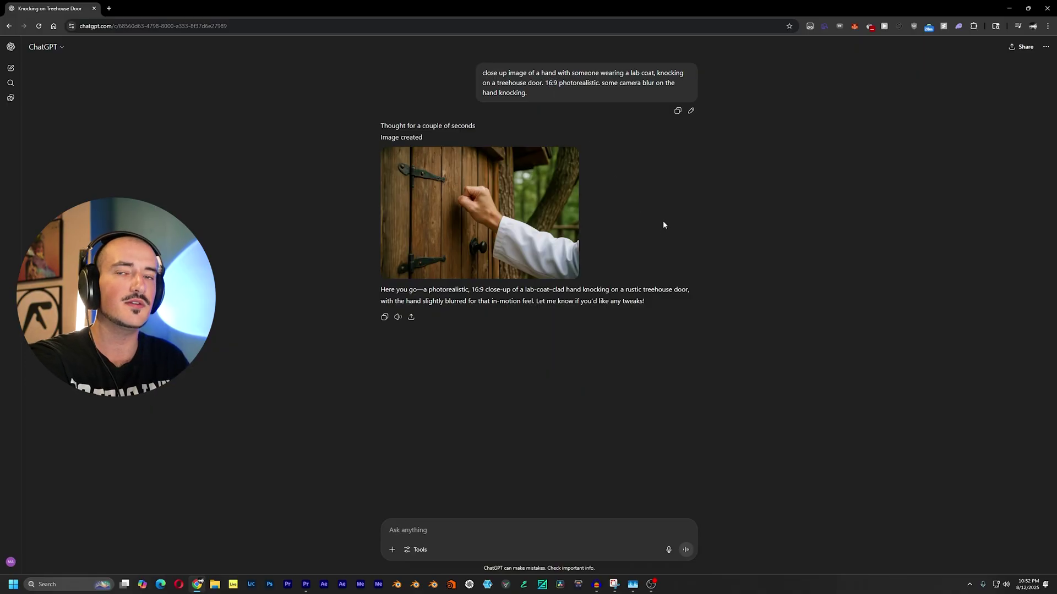
pyautogui.click(438, 203)
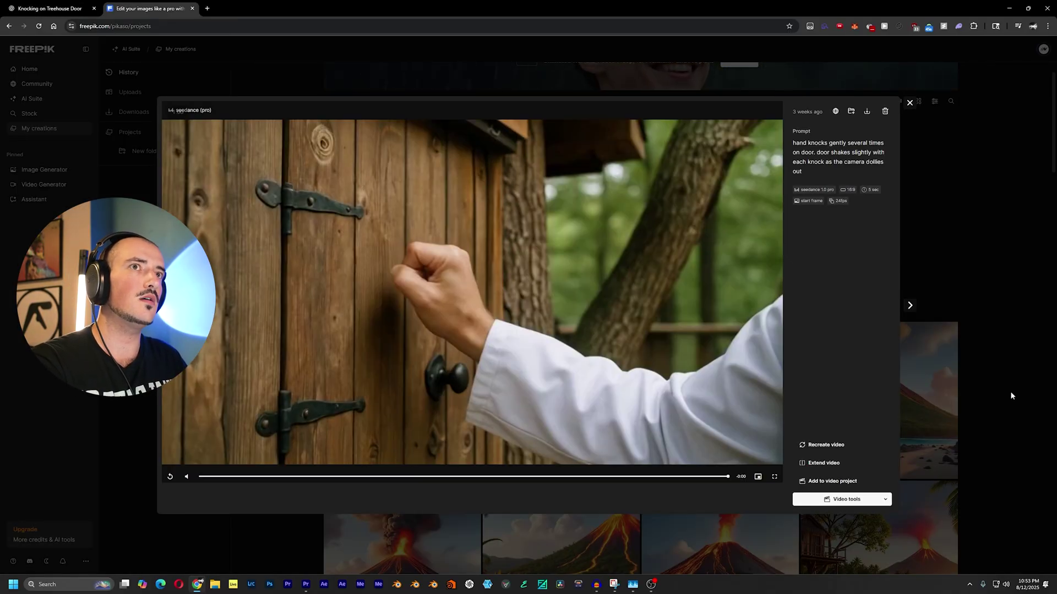
# - Close the Seedance knocking-video preview in Freepik
pyautogui.click(1010, 394)
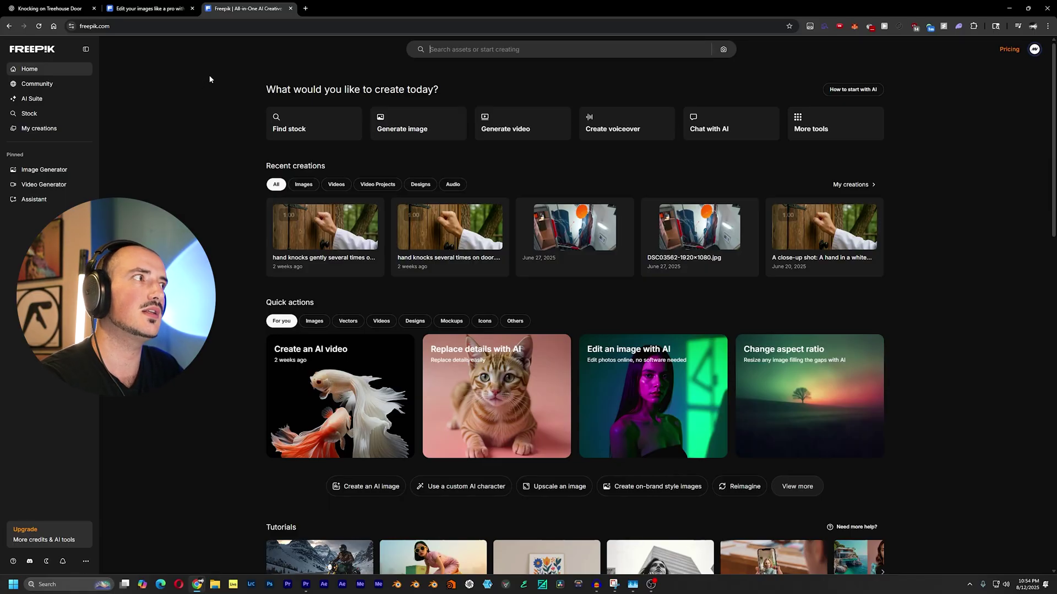
# - Open the Video Generator and browse the model list, leaving the model on Auto
pyautogui.click(43, 184)
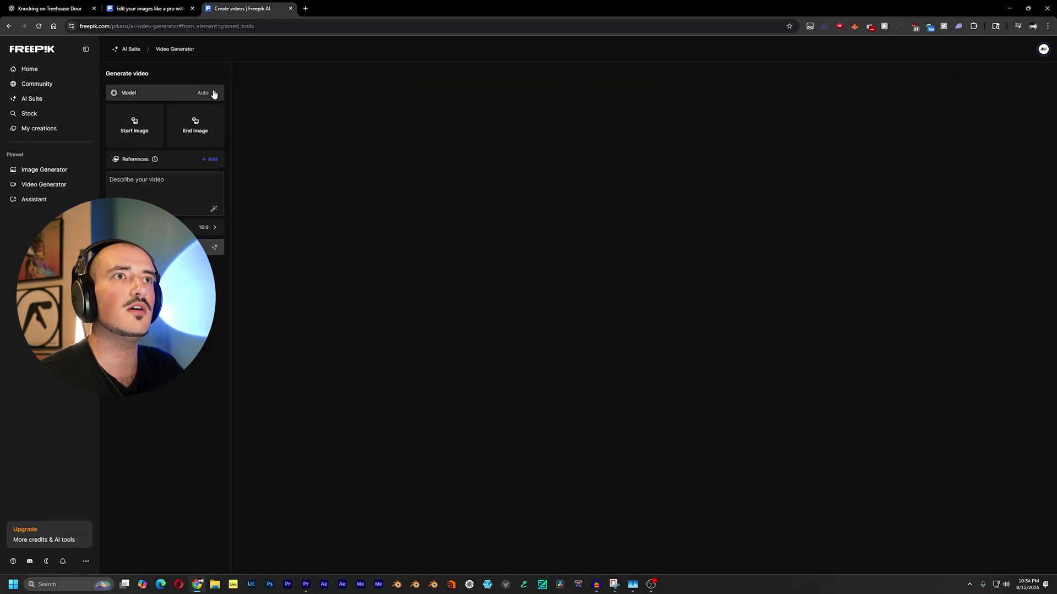
pyautogui.click(213, 94)
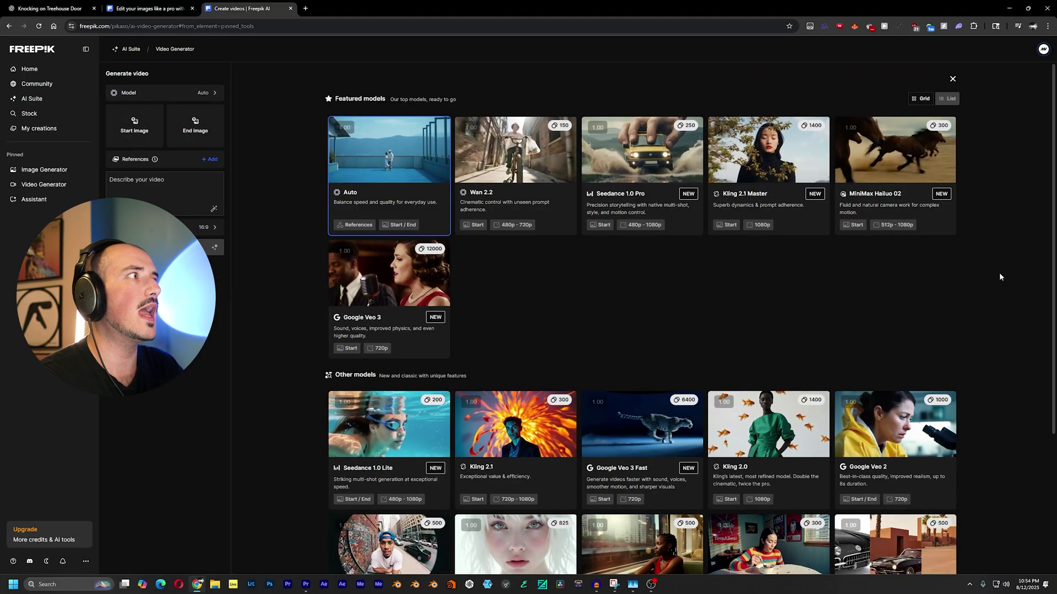
pyautogui.moveTo(1053, 156); pyautogui.dragTo(1049, 275)
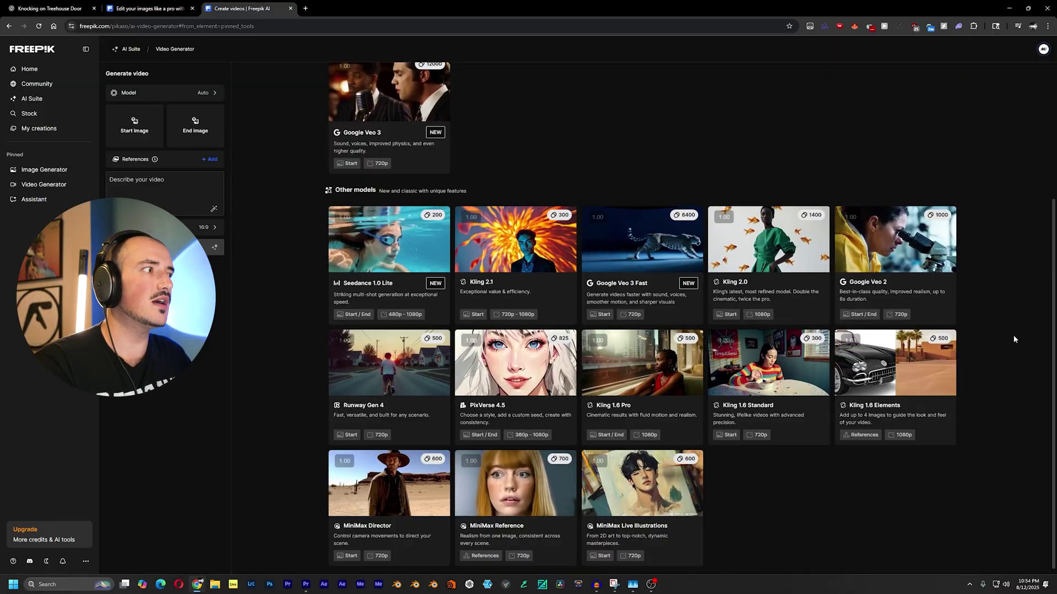
pyautogui.scroll(-1, 1008, 356)
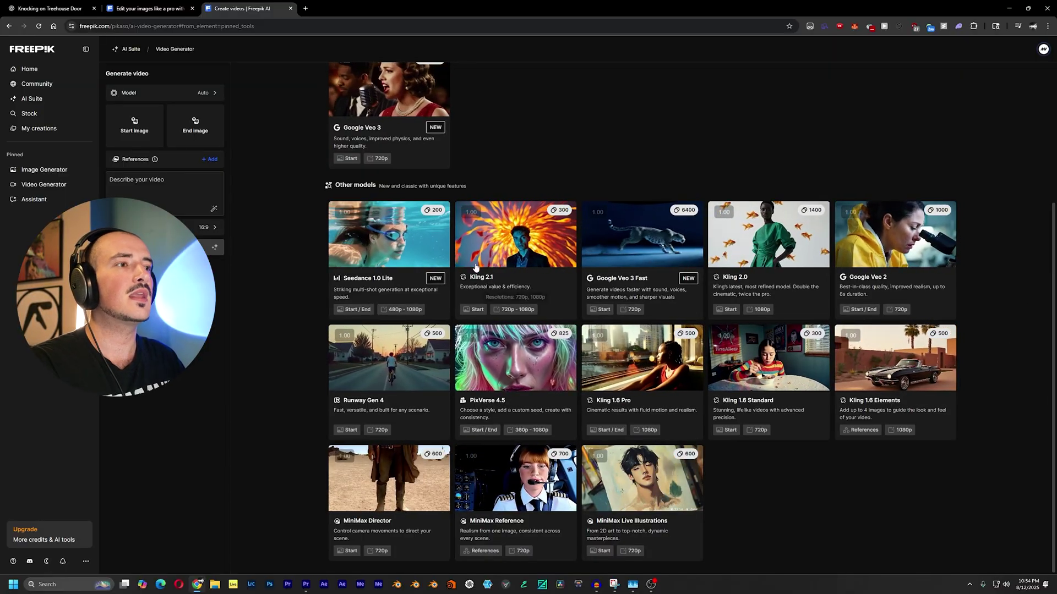
pyautogui.click(256, 359)
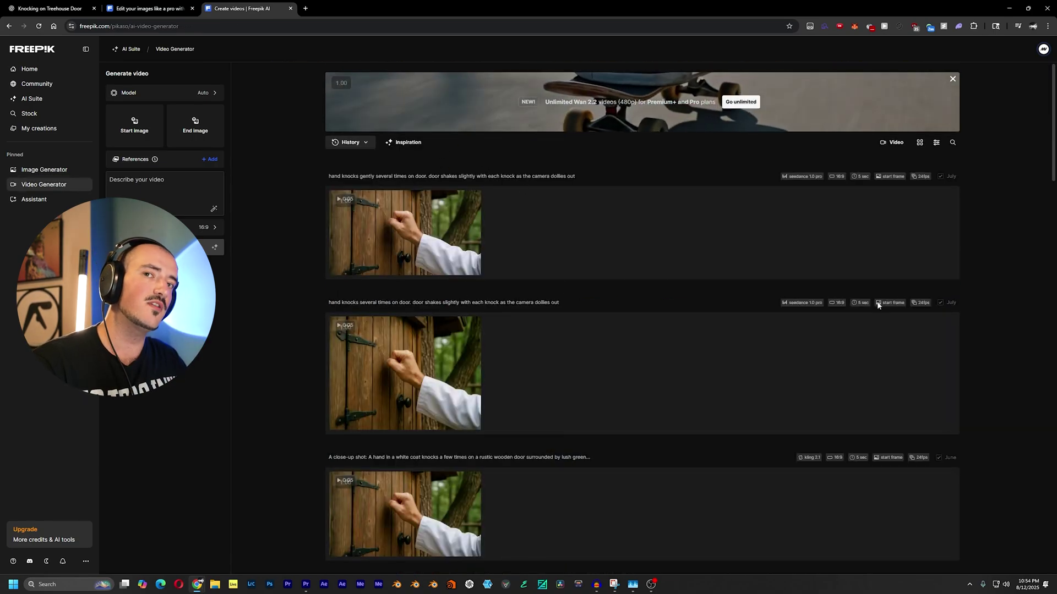
pyautogui.moveTo(877, 306)
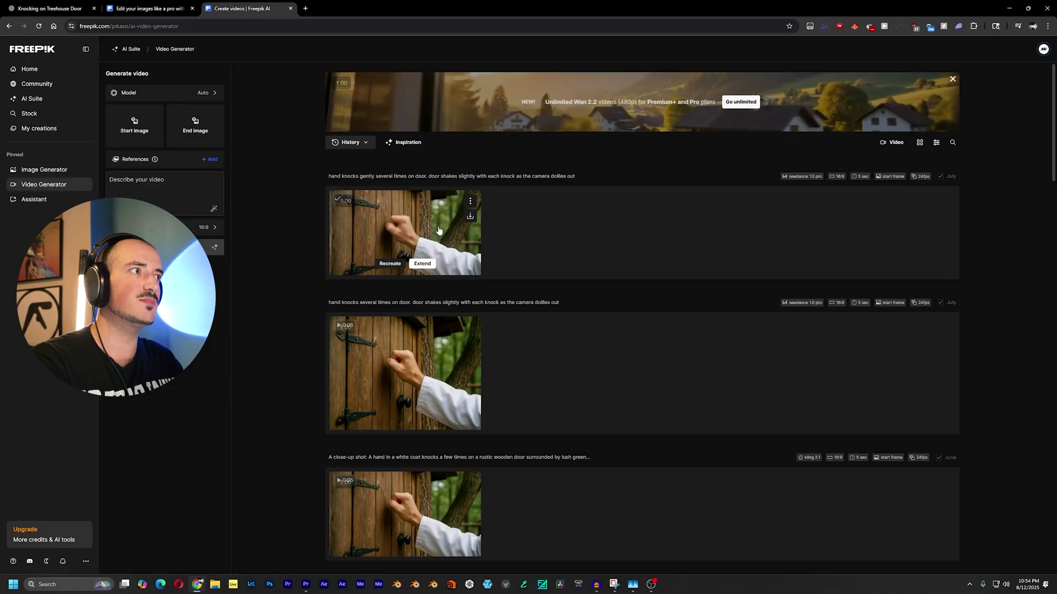
pyautogui.click(547, 232)
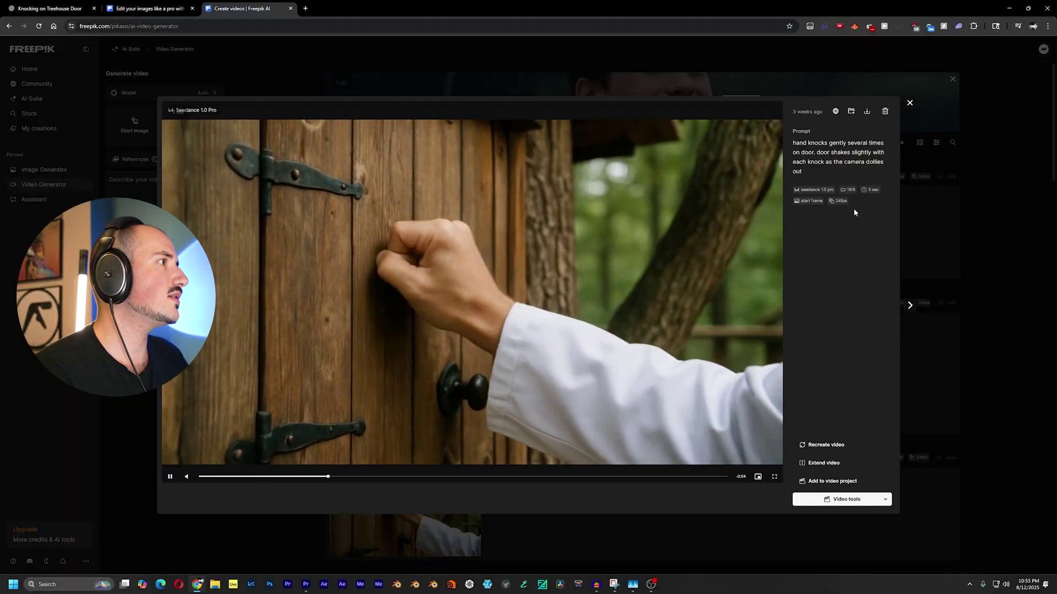
pyautogui.click(1013, 239)
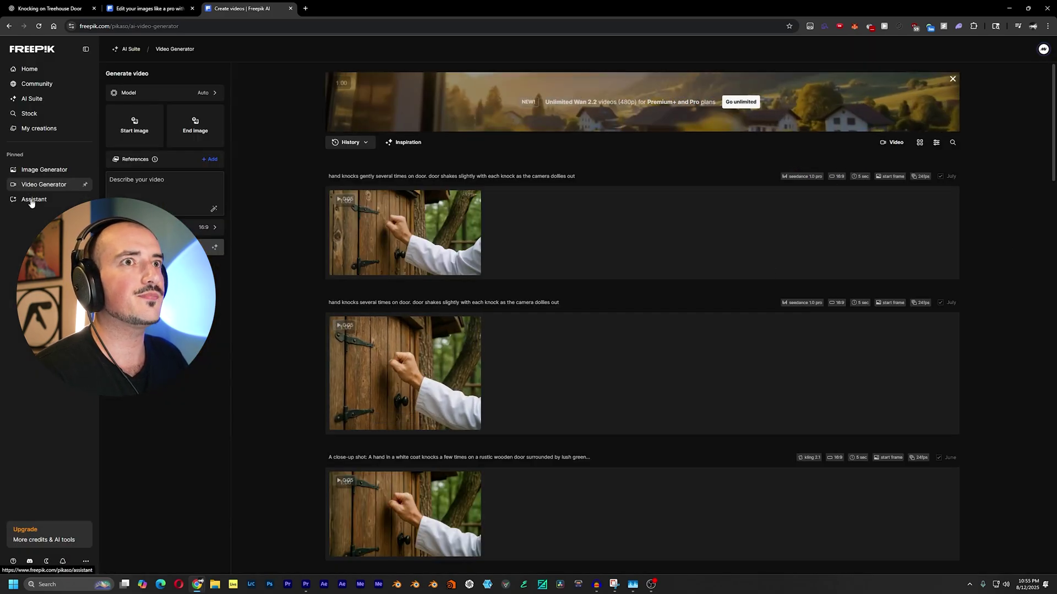
# - Visit the Video Upscaler from AI Suite, then switch to the Image Generator
pyautogui.moveTo(39, 104)
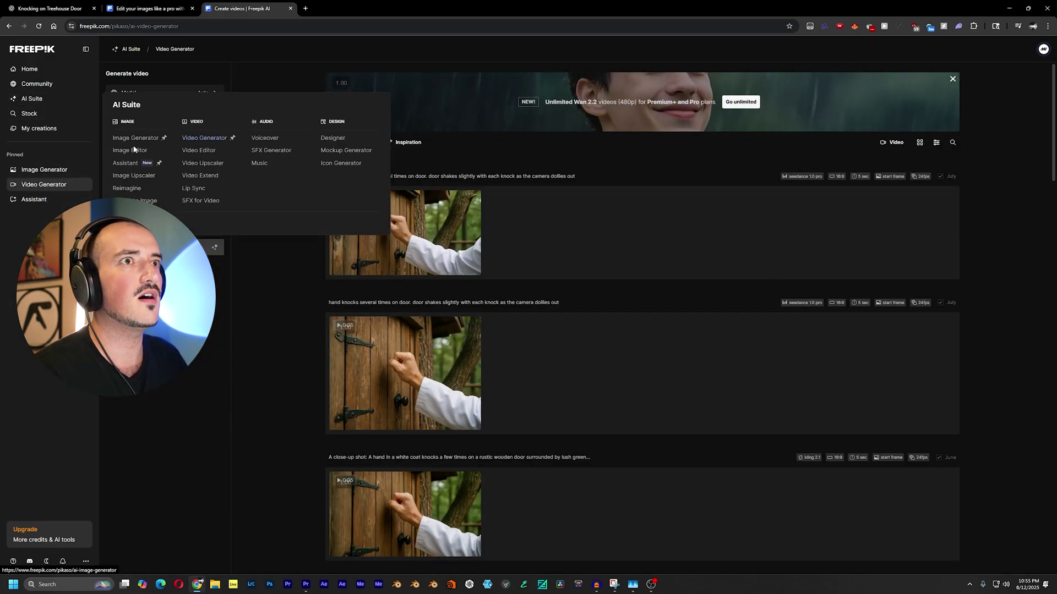
pyautogui.click(202, 163)
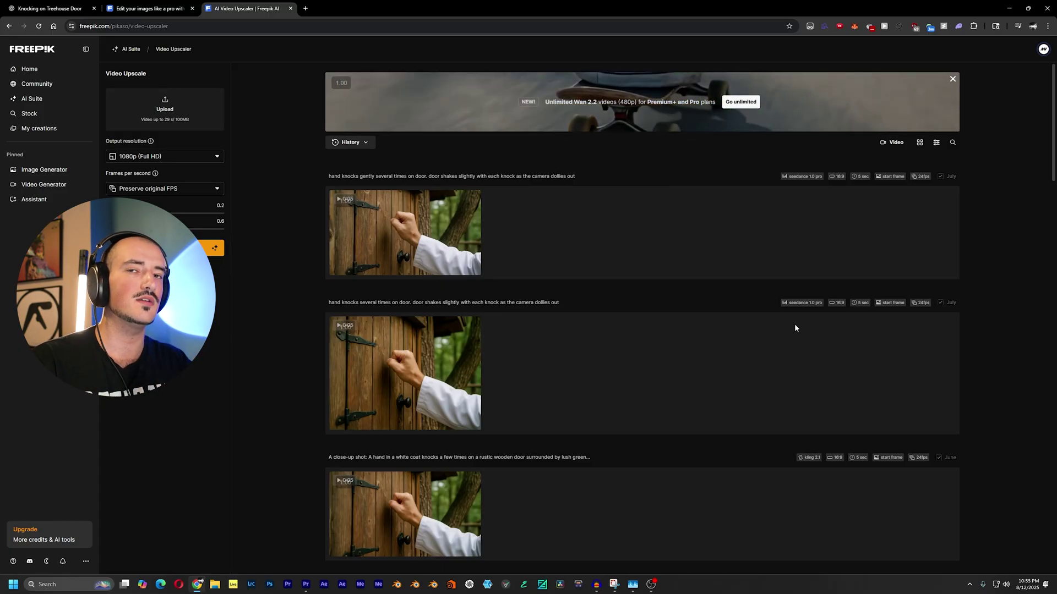
pyautogui.click(53, 171)
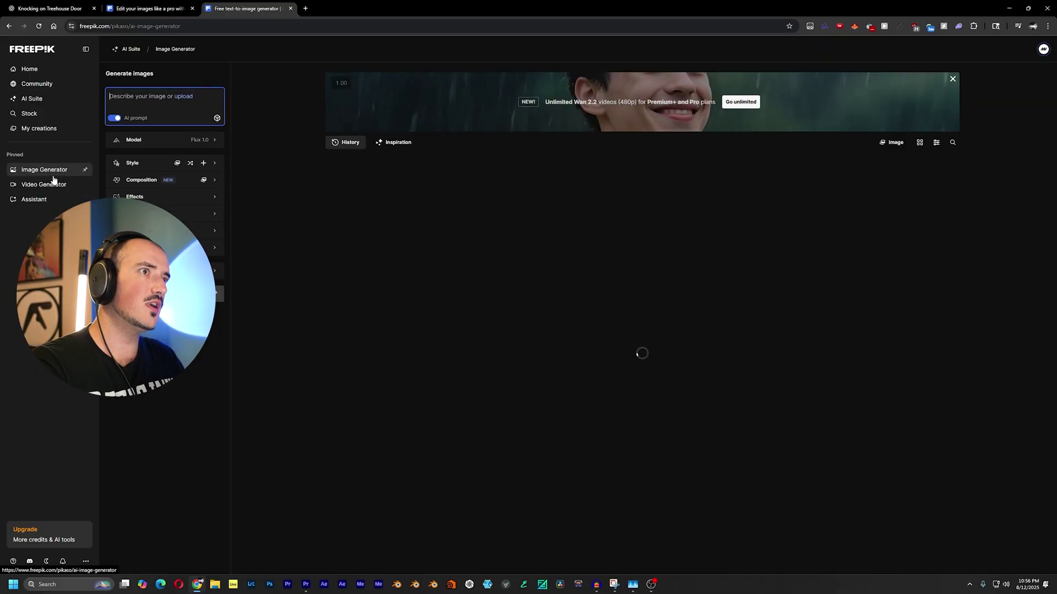
# - View the 'Raised Hand Amidst Mountain Landscape' image from ChatGPT's Library full-size
pyautogui.click(415, 221)
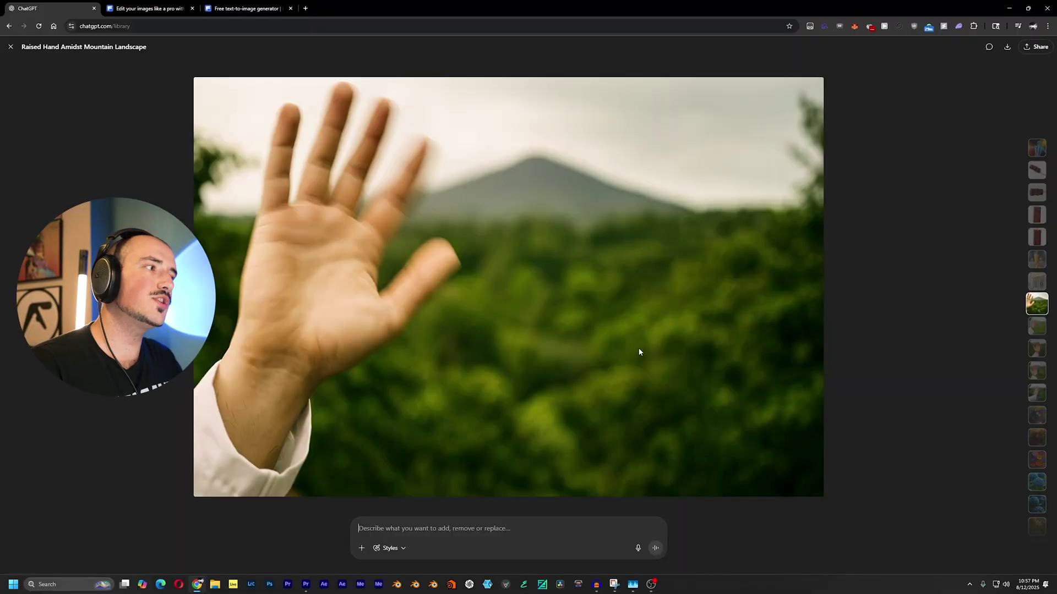
# - Open the Hand Motion Blur Shot chat and view its jungle reference and waving-hand images full-size
pyautogui.click(988, 49)
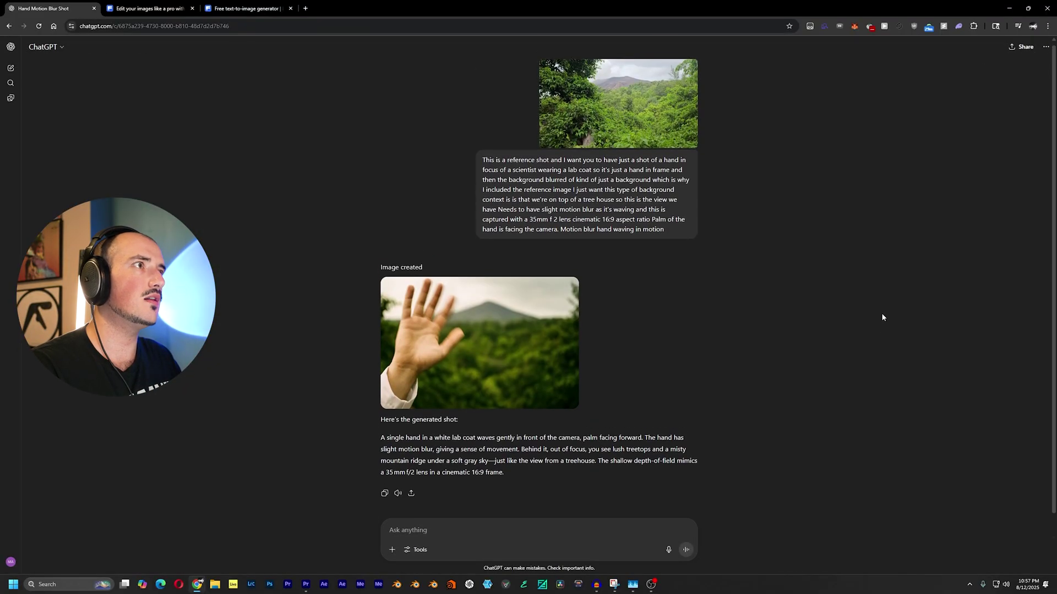
pyautogui.click(595, 115)
pyautogui.press('Escape')
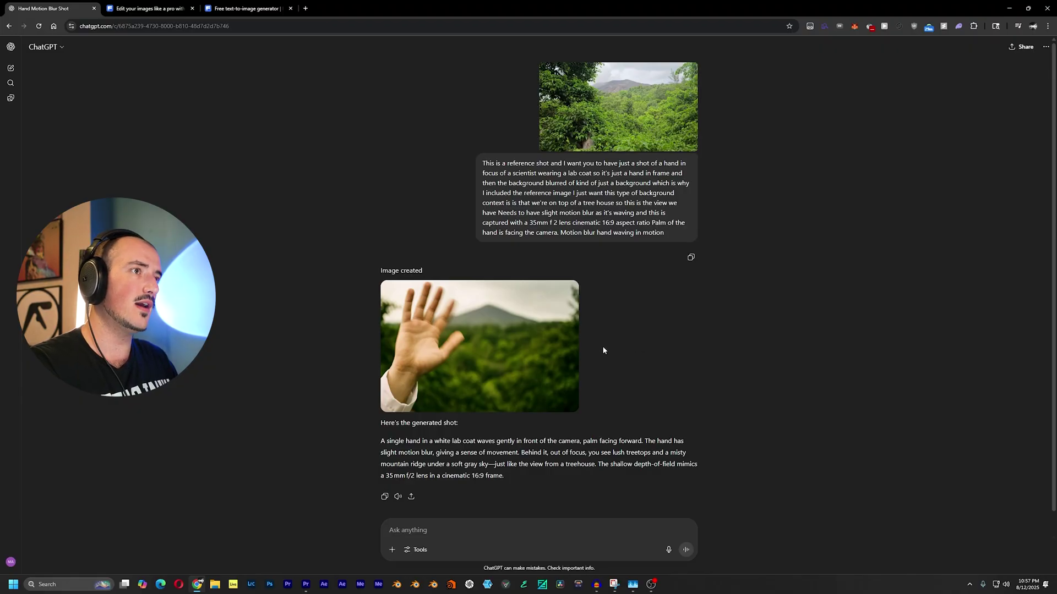
pyautogui.click(490, 326)
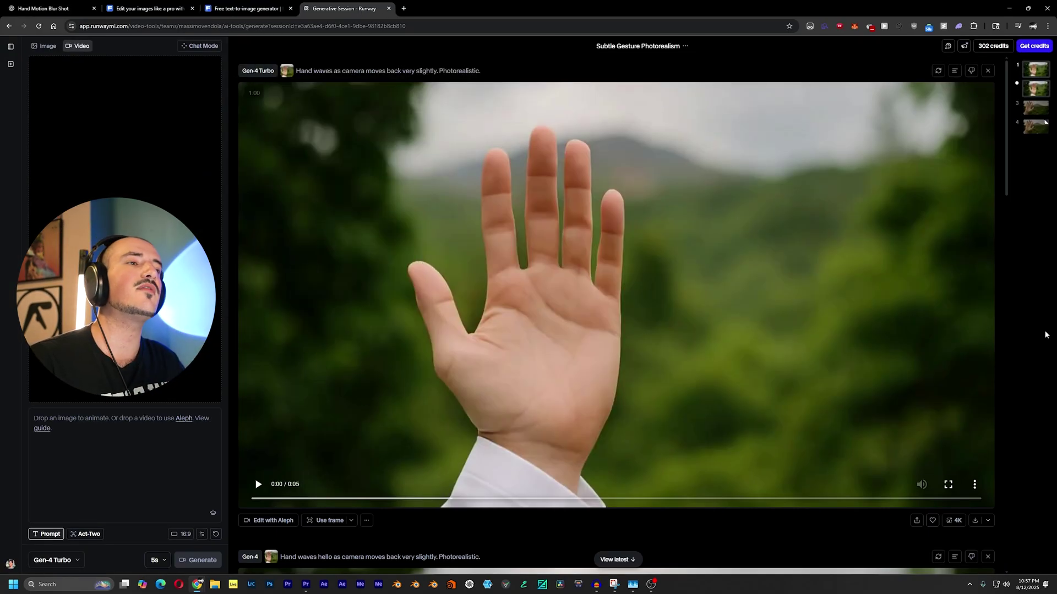
# - Scroll through the Runway session and expand the list of older video models
pyautogui.scroll(-1, 1011, 174)
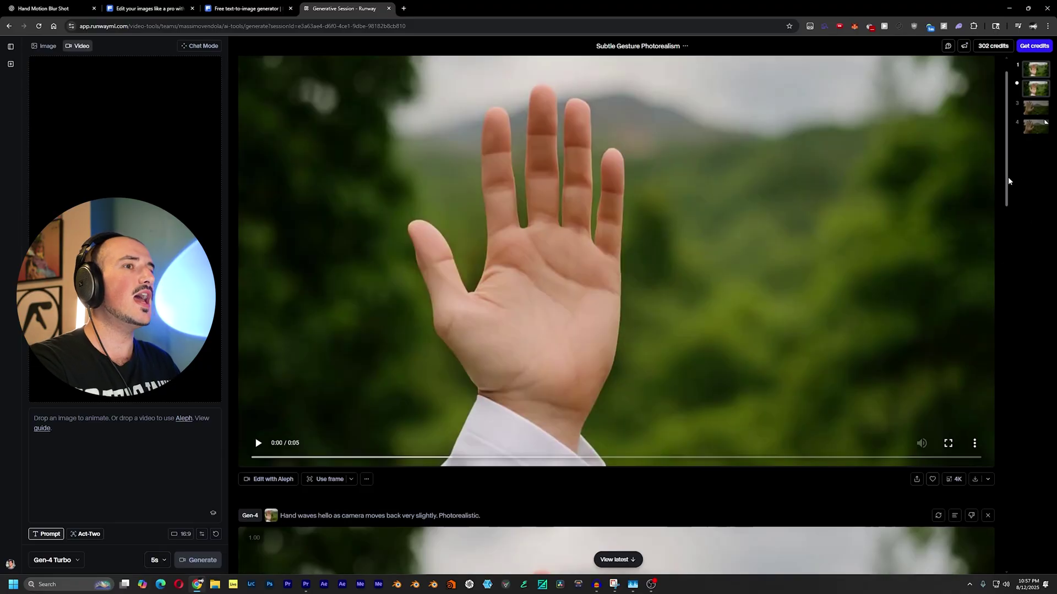
pyautogui.scroll(1, 1004, 164)
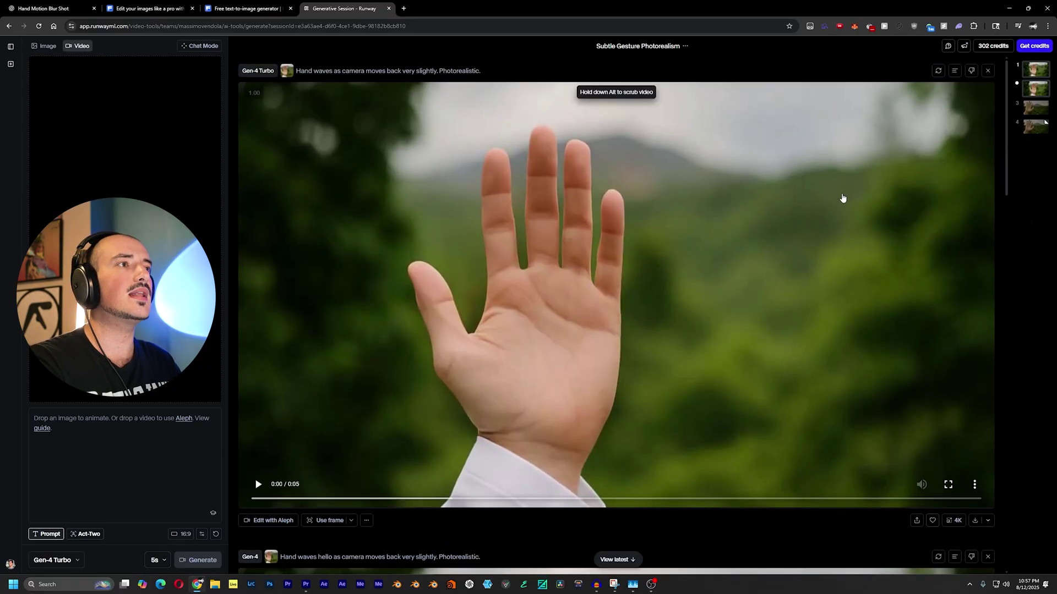
pyautogui.scroll(-18, 1005, 125)
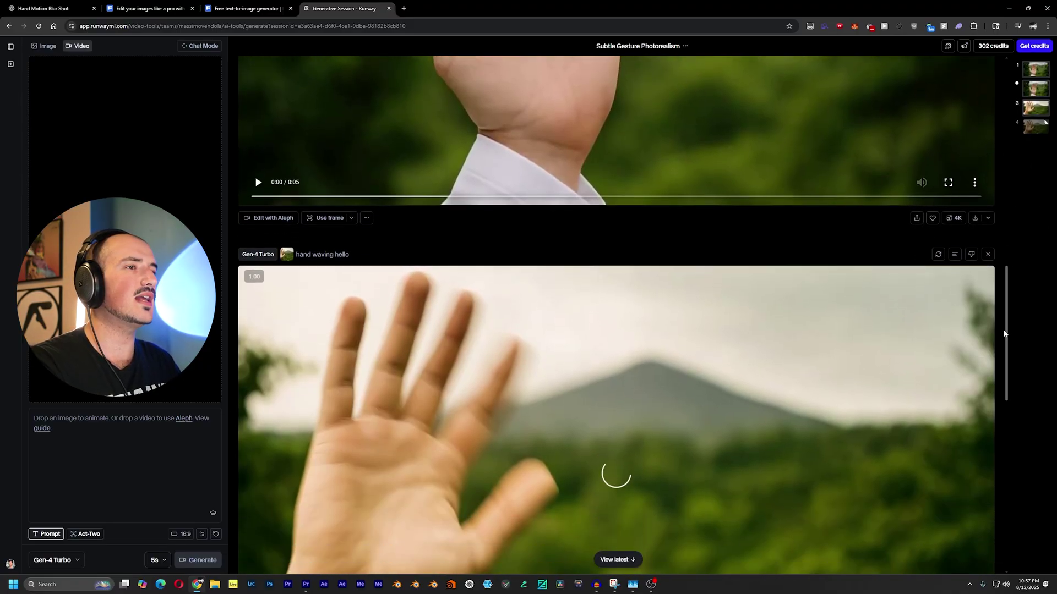
pyautogui.scroll(15, 985, 276)
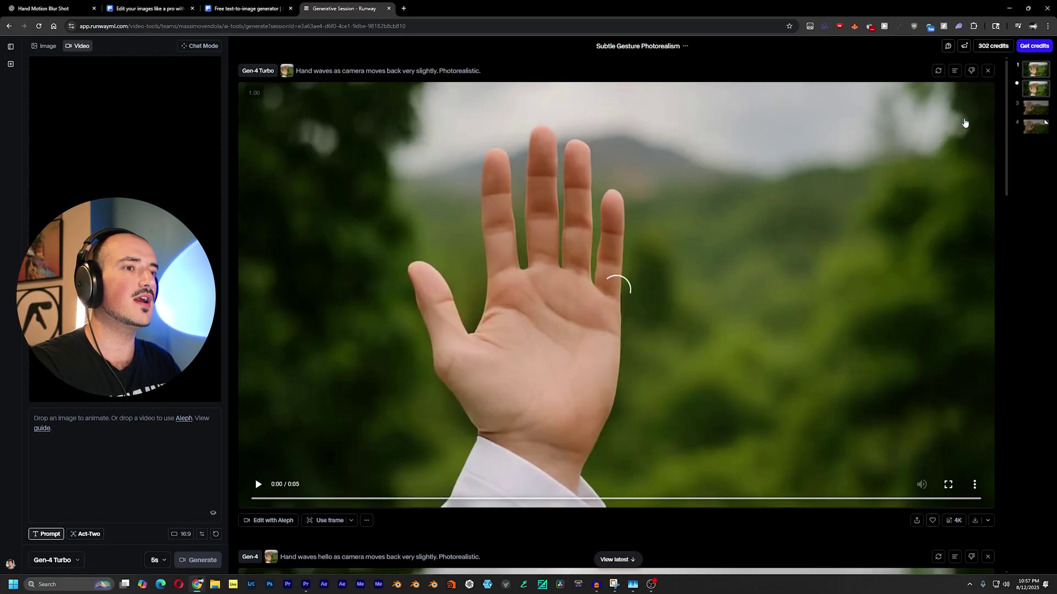
pyautogui.scroll(-3, 998, 182)
pyautogui.moveTo(999, 208); pyautogui.dragTo(983, 388)
pyautogui.scroll(10, 983, 388)
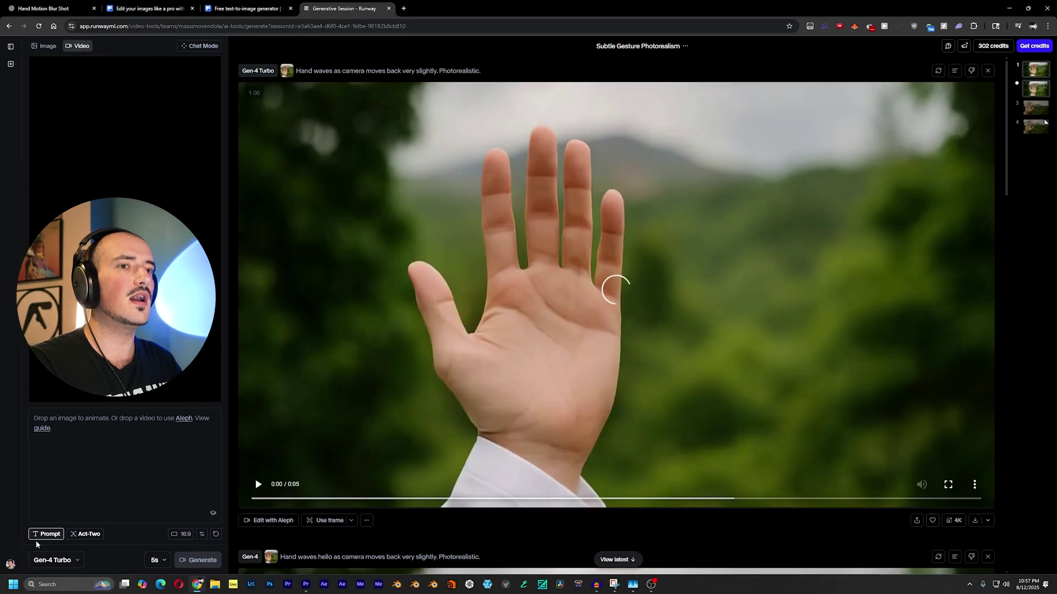
pyautogui.click(52, 560)
pyautogui.click(70, 536)
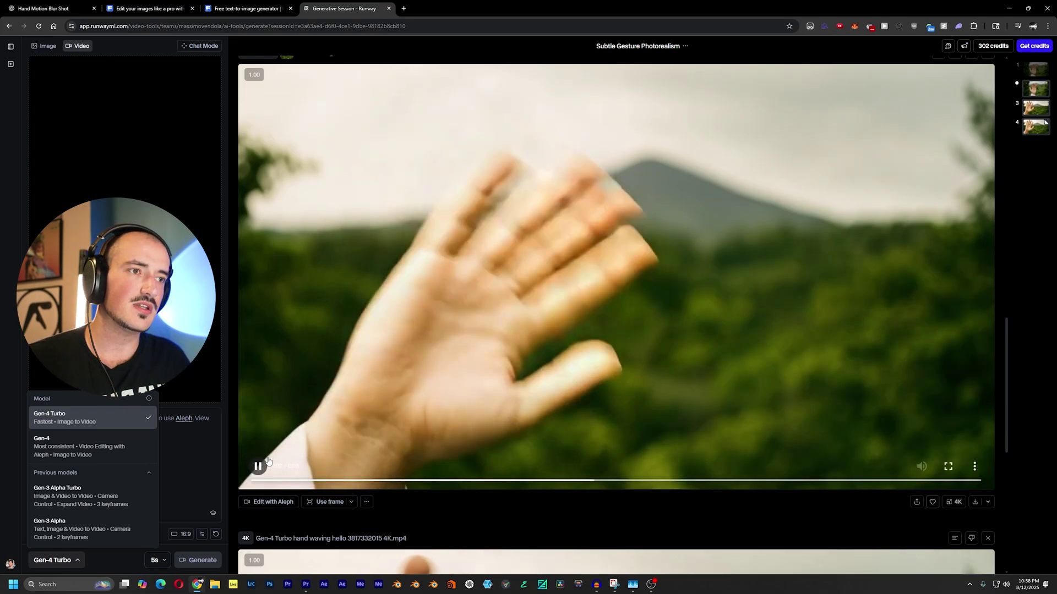
# - Pause the waving-hand video, then play and pause the 4K hand-waving clip further down
pyautogui.click(258, 466)
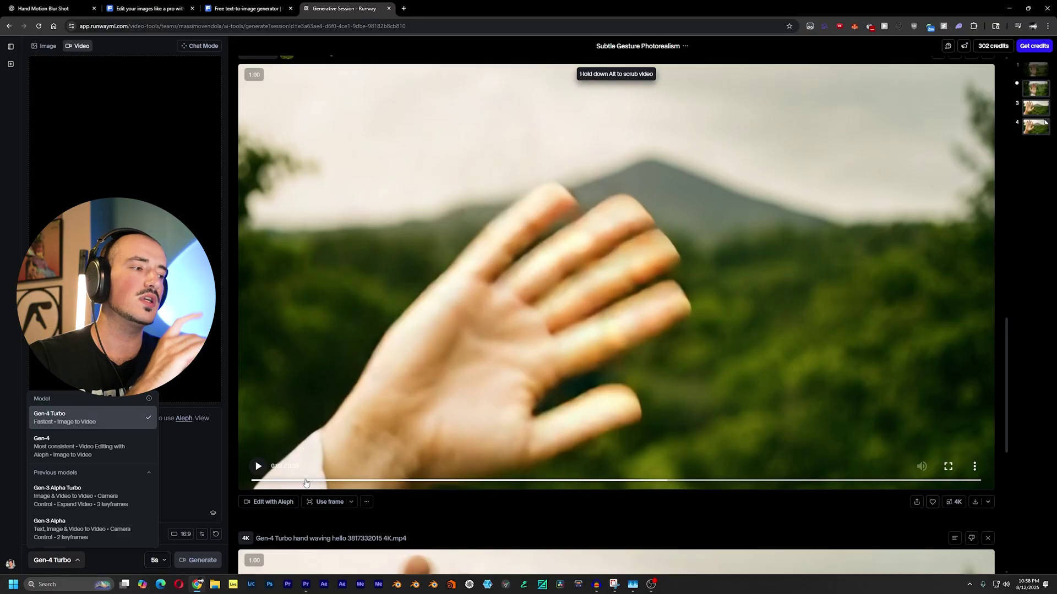
pyautogui.scroll(-2, 798, 424)
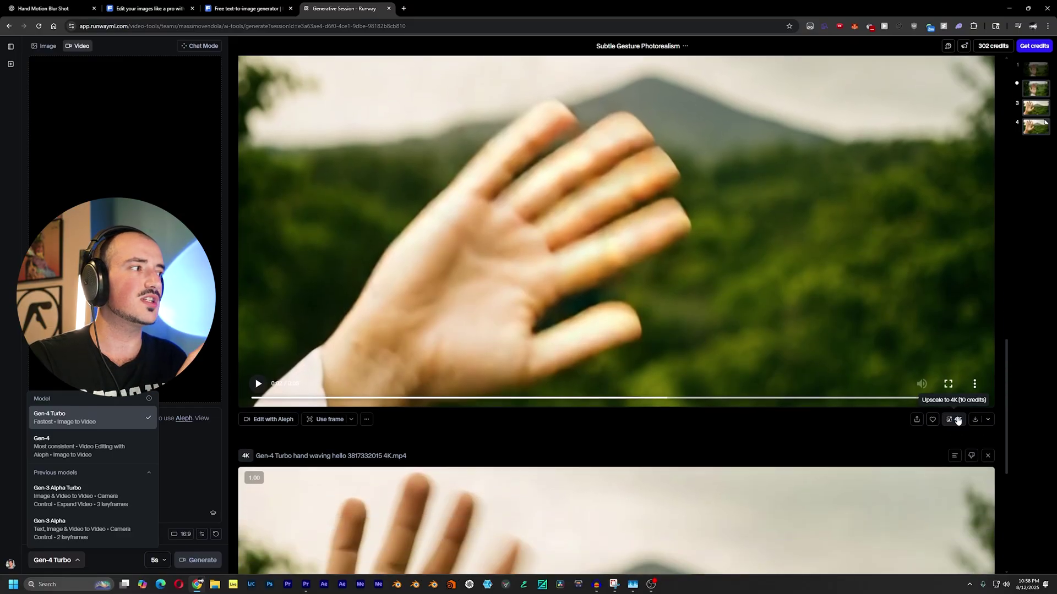
pyautogui.scroll(-6, 958, 420)
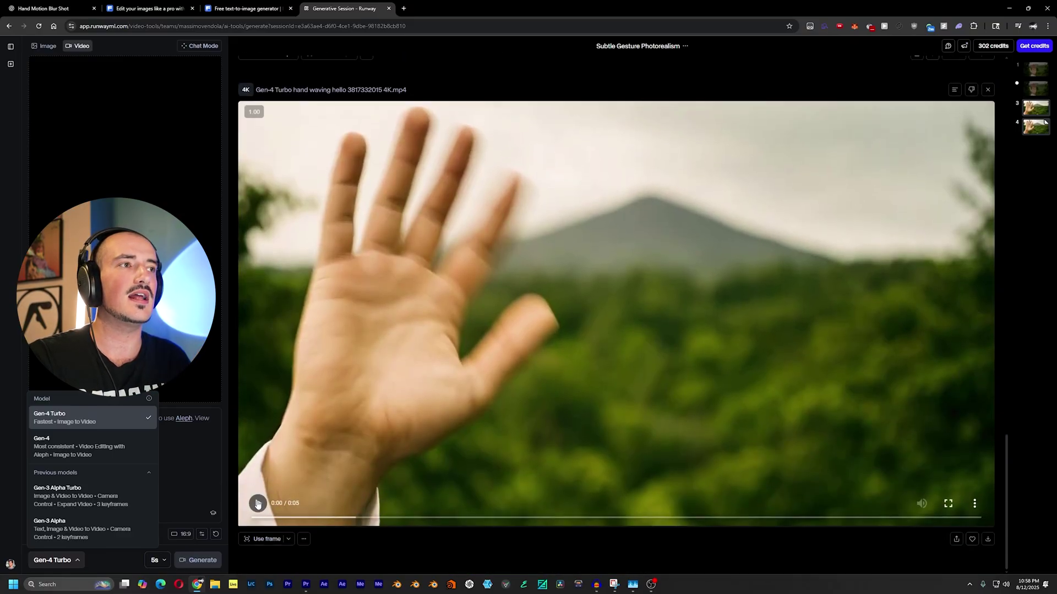
pyautogui.click(257, 504)
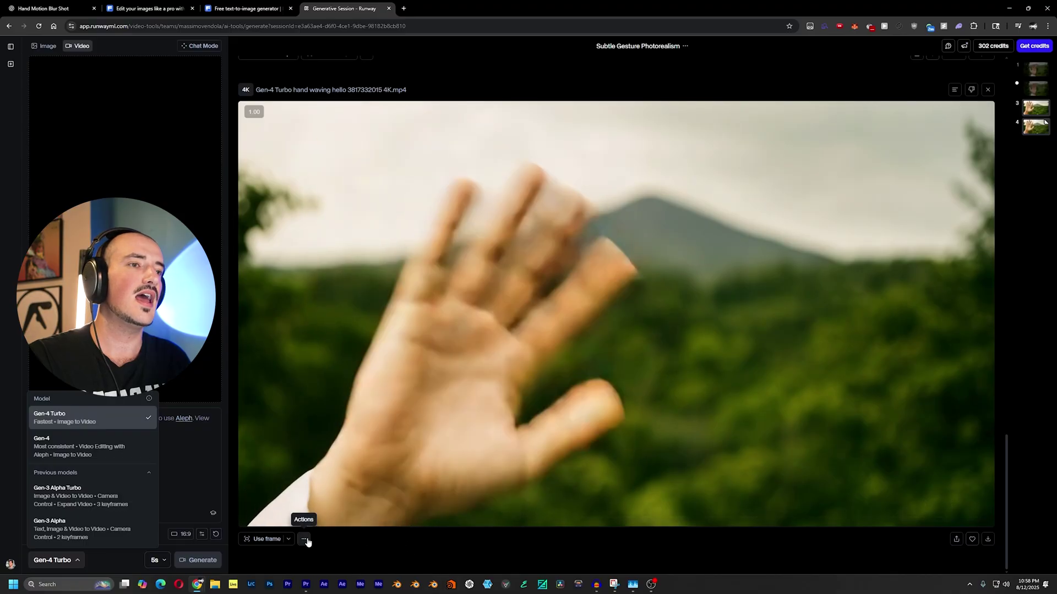
pyautogui.click(261, 502)
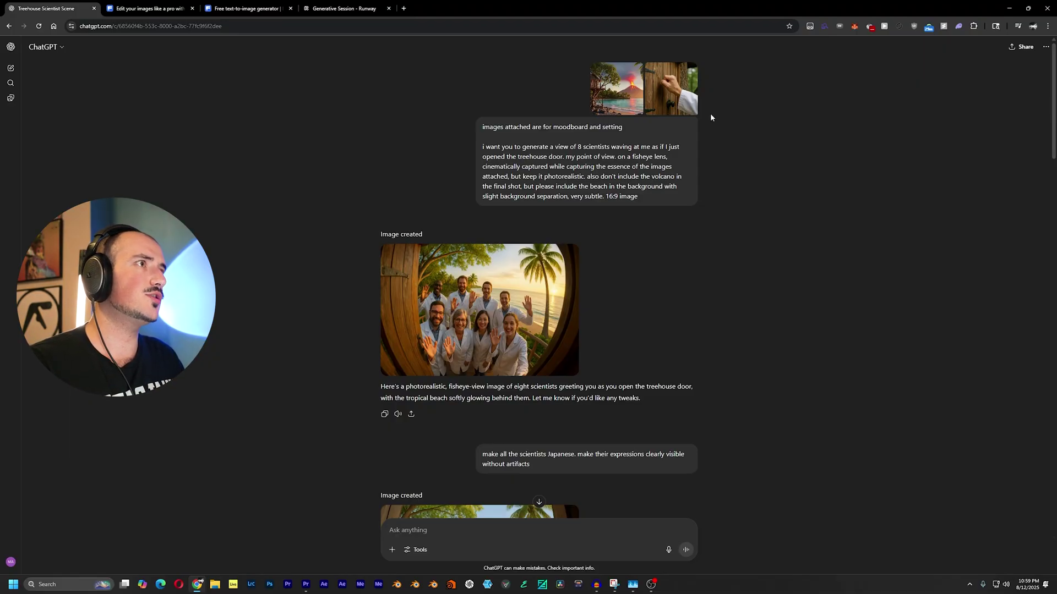
pyautogui.click(633, 85)
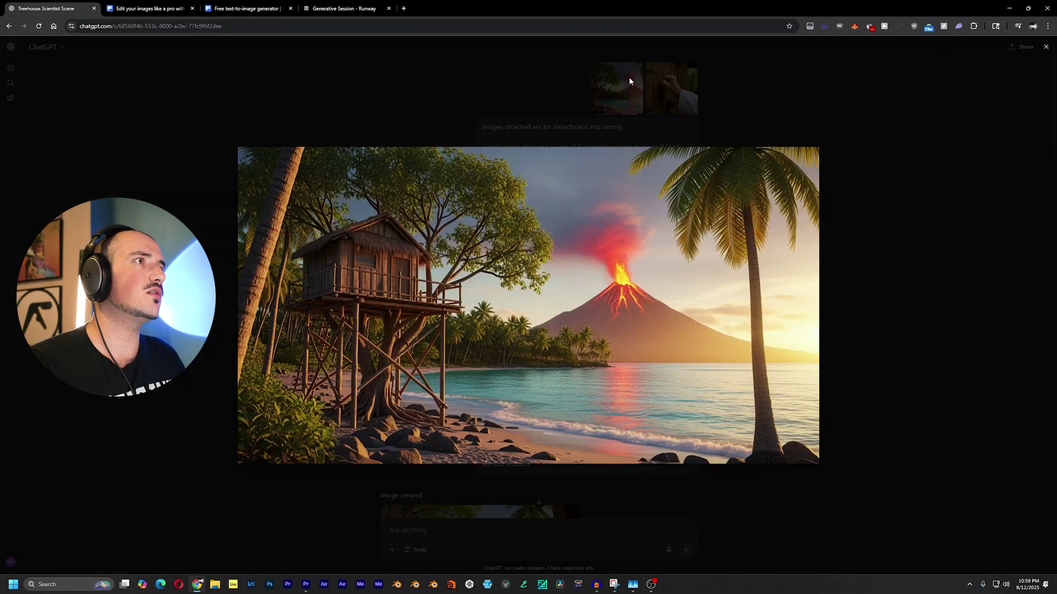
pyautogui.click(1046, 48)
pyautogui.click(664, 100)
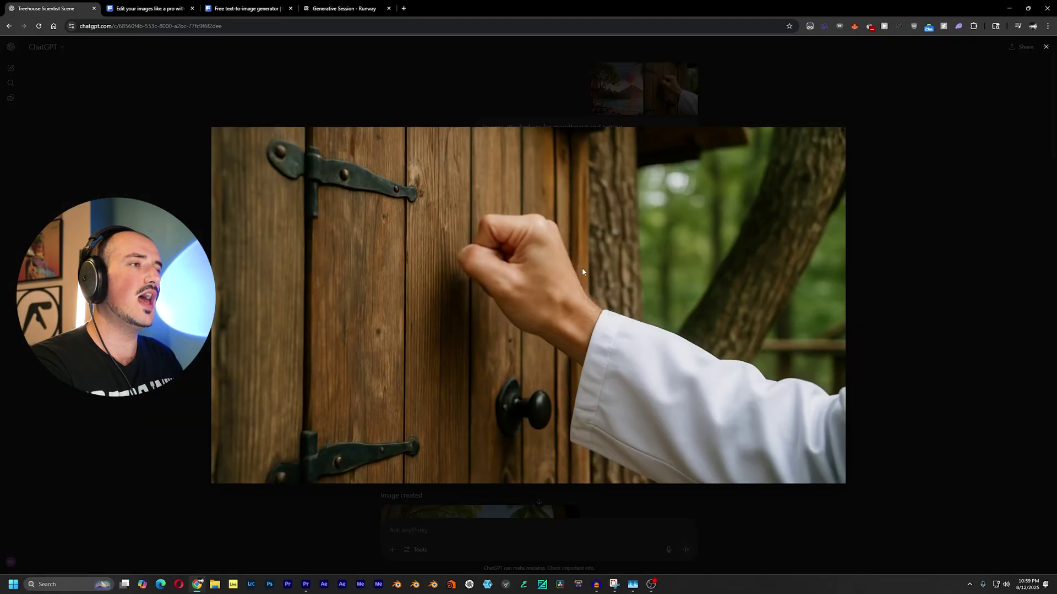
pyautogui.click(1045, 48)
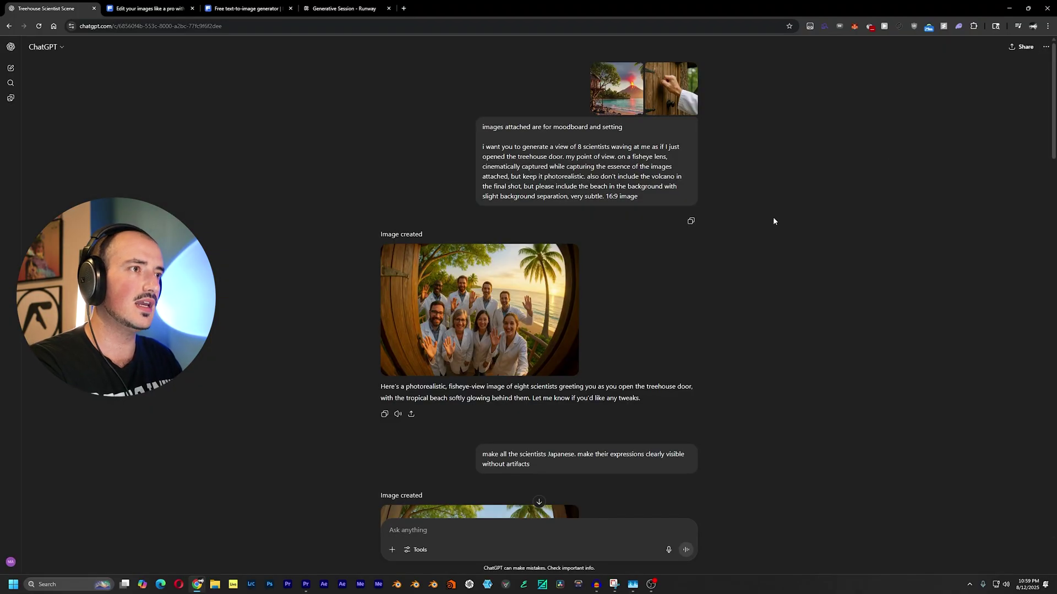
pyautogui.scroll(-1, 690, 278)
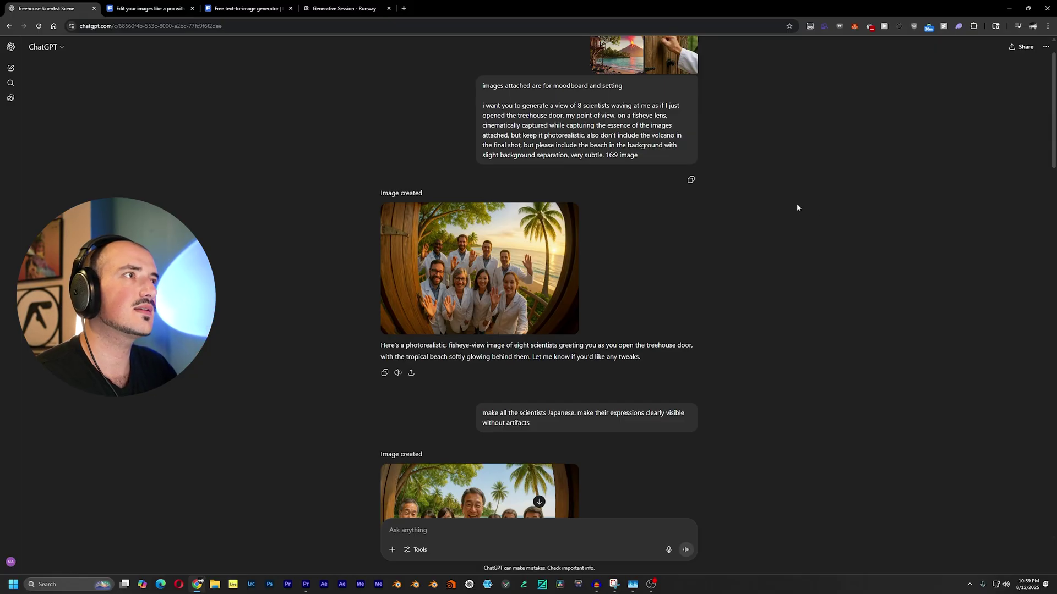
pyautogui.moveTo(483, 106); pyautogui.dragTo(624, 153)
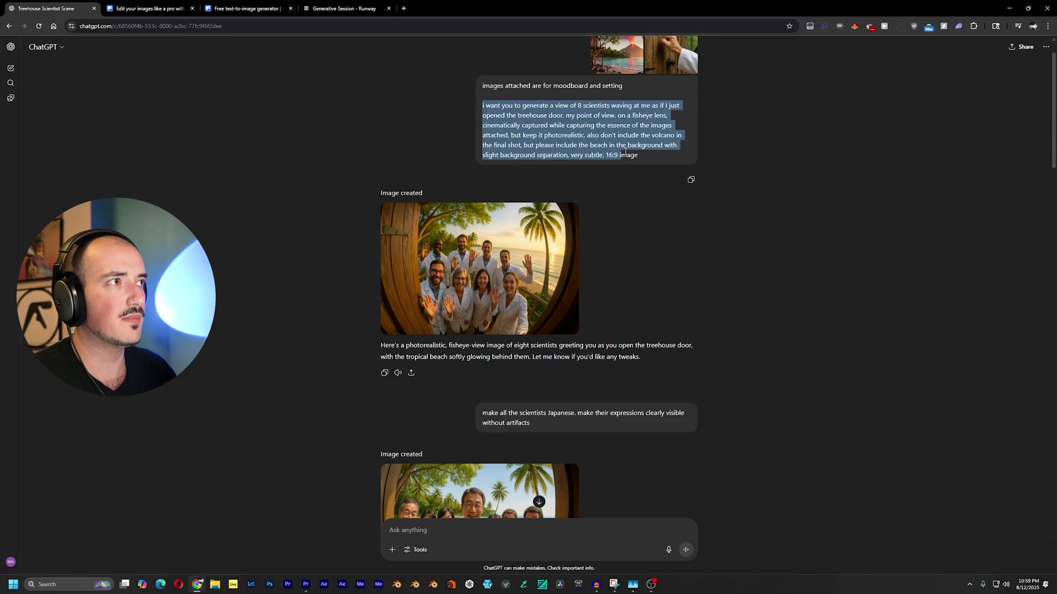
pyautogui.click(645, 157)
pyautogui.scroll(-8, 826, 256)
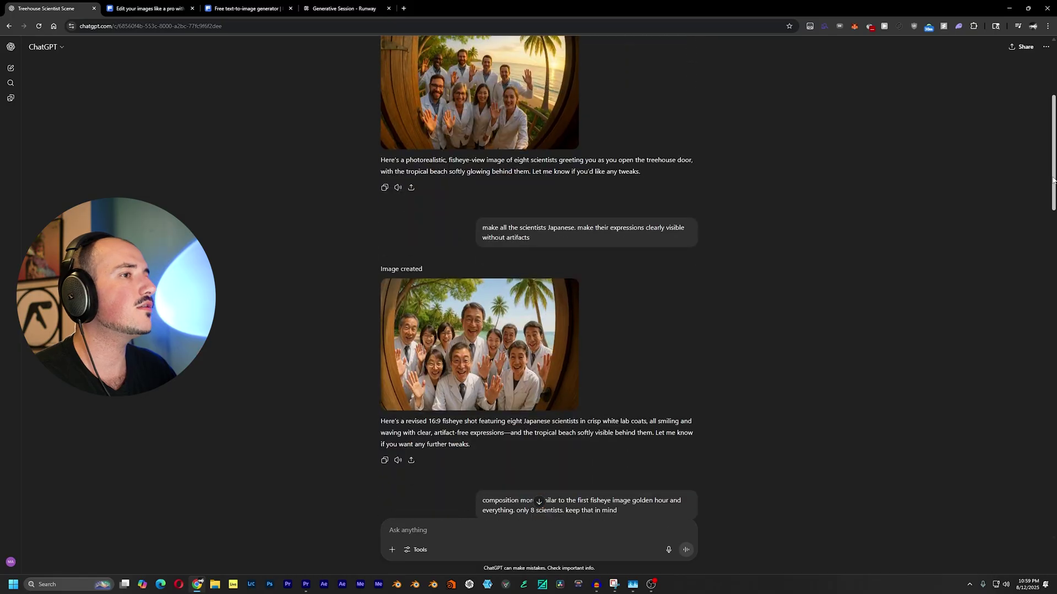
# - Open the newest fisheye shot of eight Japanese scientists with aqua sea full-size
pyautogui.moveTo(1049, 238); pyautogui.dragTo(1033, 509)
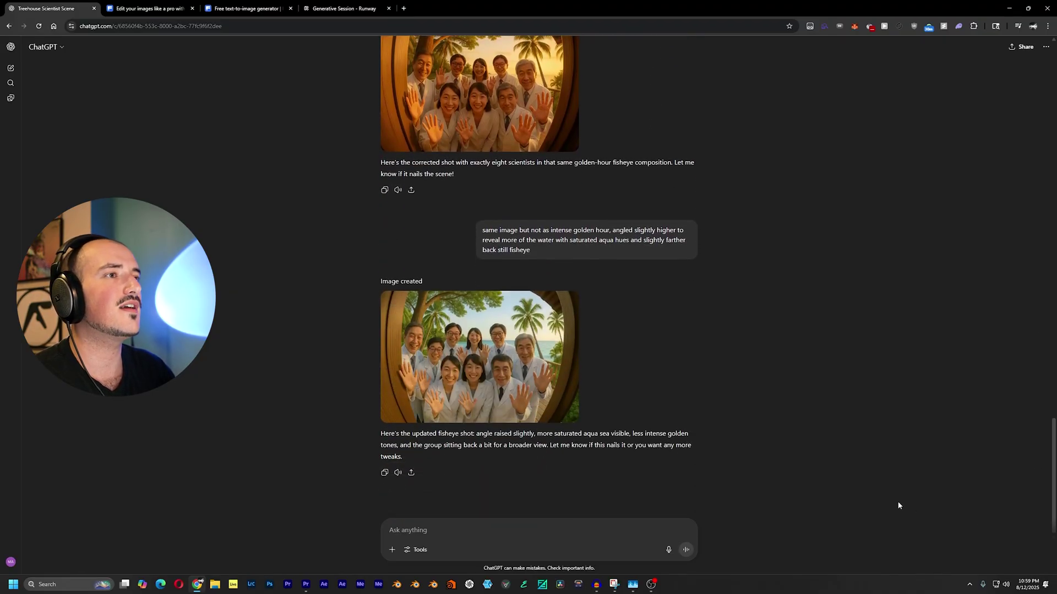
pyautogui.click(483, 374)
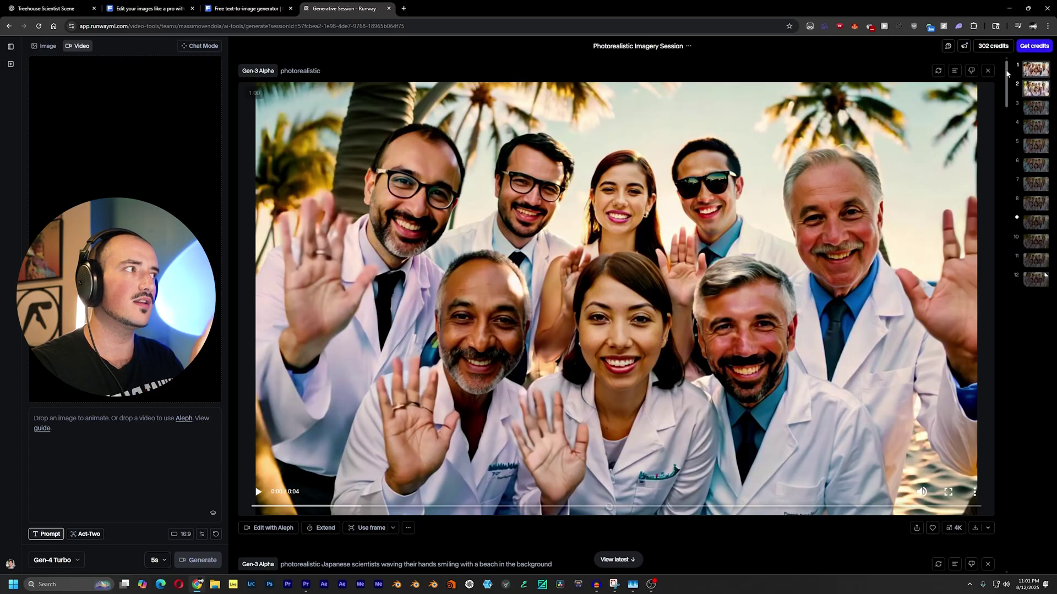
# - Play the Gen-3 Alpha Turbo clip of white-coated scientists waving, past the Gen-3 Alpha videos
pyautogui.moveTo(1007, 73); pyautogui.dragTo(982, 253)
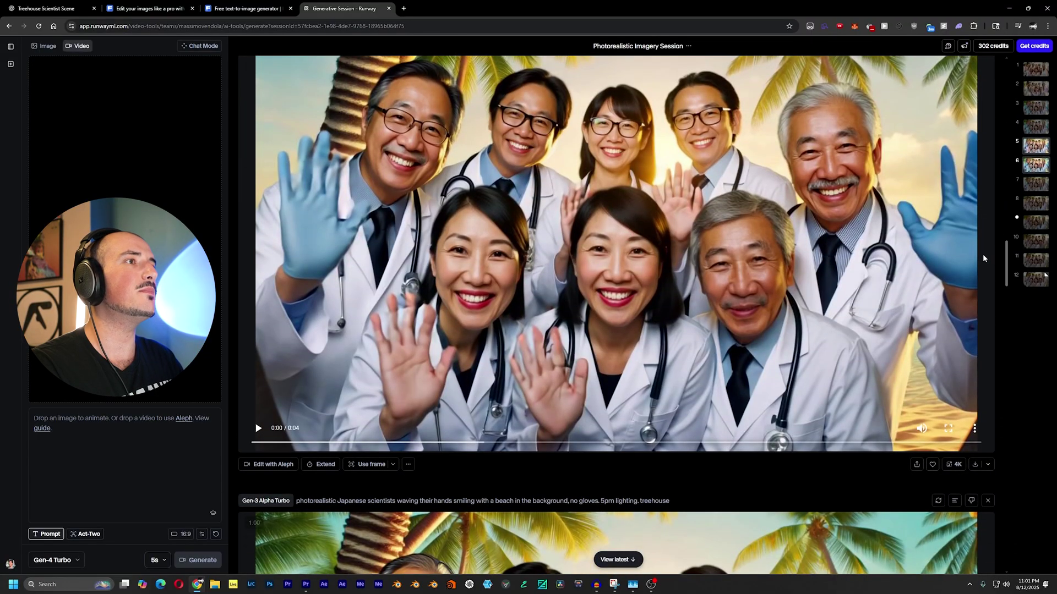
pyautogui.scroll(-6, 983, 254)
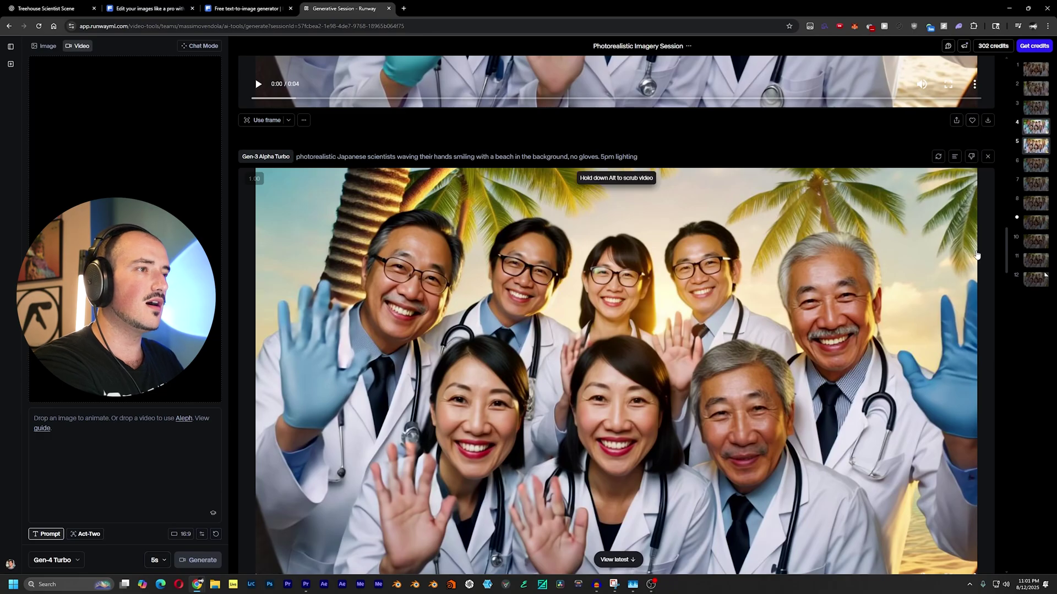
pyautogui.click(961, 266)
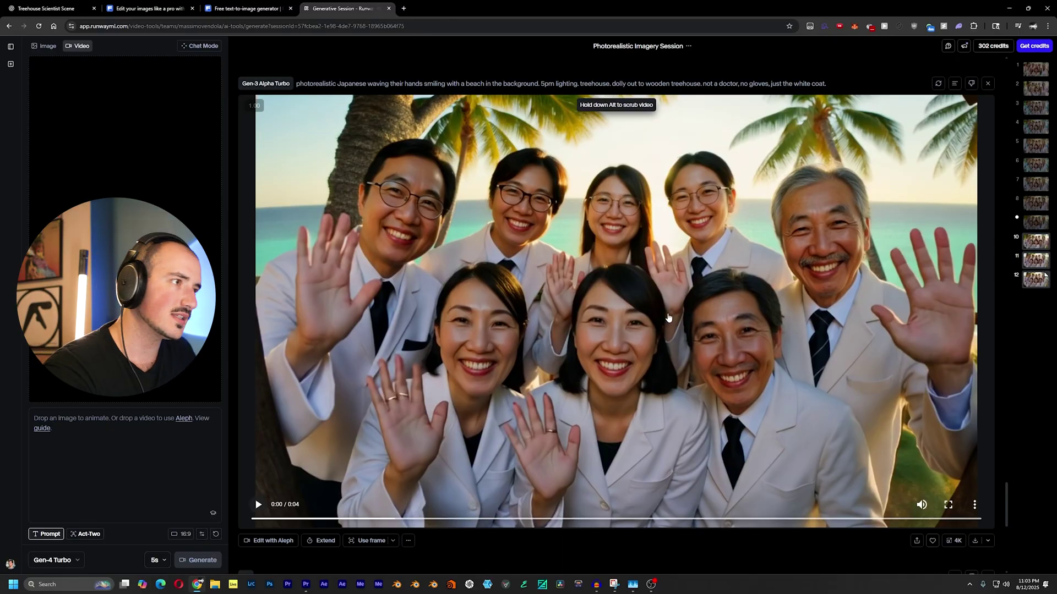
# - Review the 4K upscaled .mp4 entry, then play Higgsfield's treehouse-volcano video
pyautogui.scroll(-5, 668, 317)
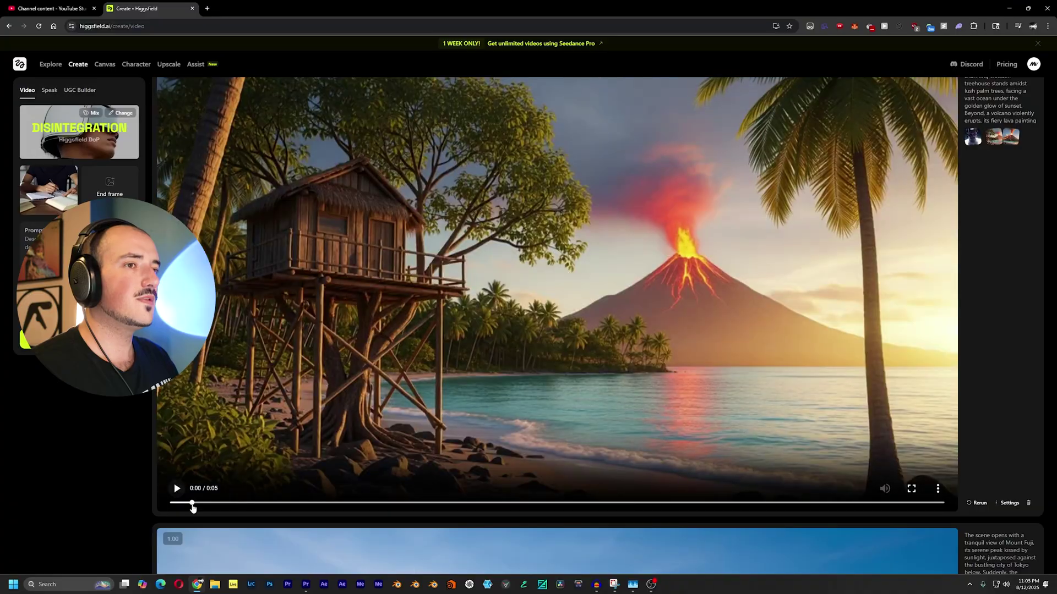
pyautogui.click(192, 506)
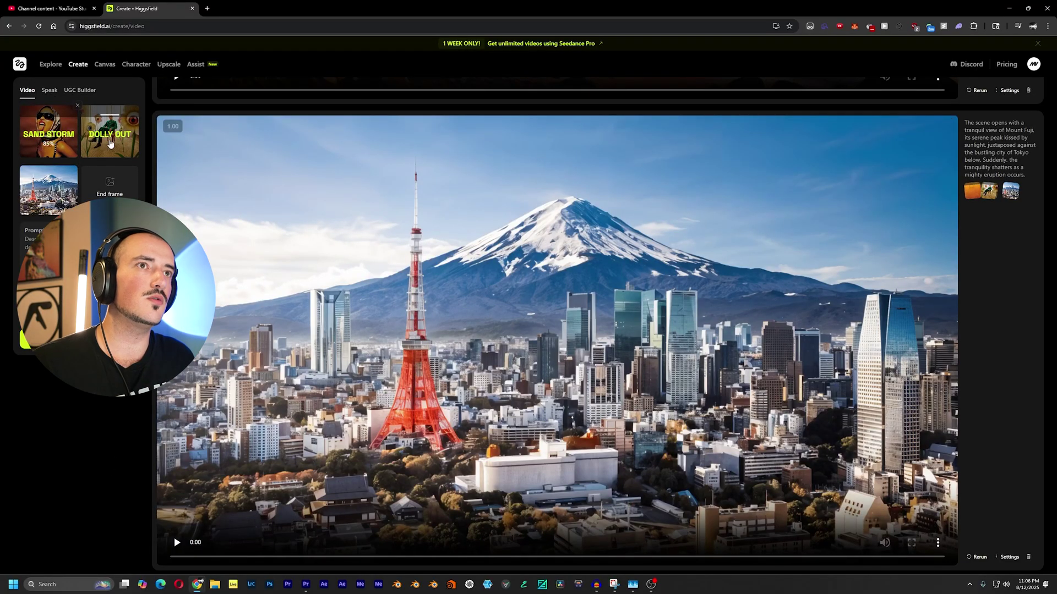
# - Open the Select Motion preset gallery and scroll through the available presets
pyautogui.click(62, 149)
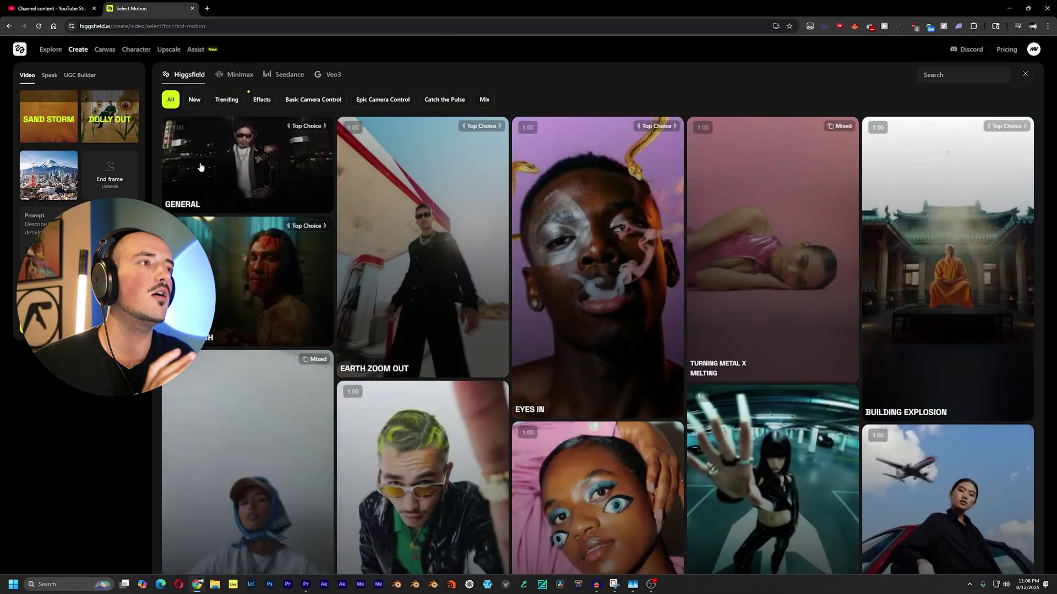
pyautogui.scroll(-2, 529, 232)
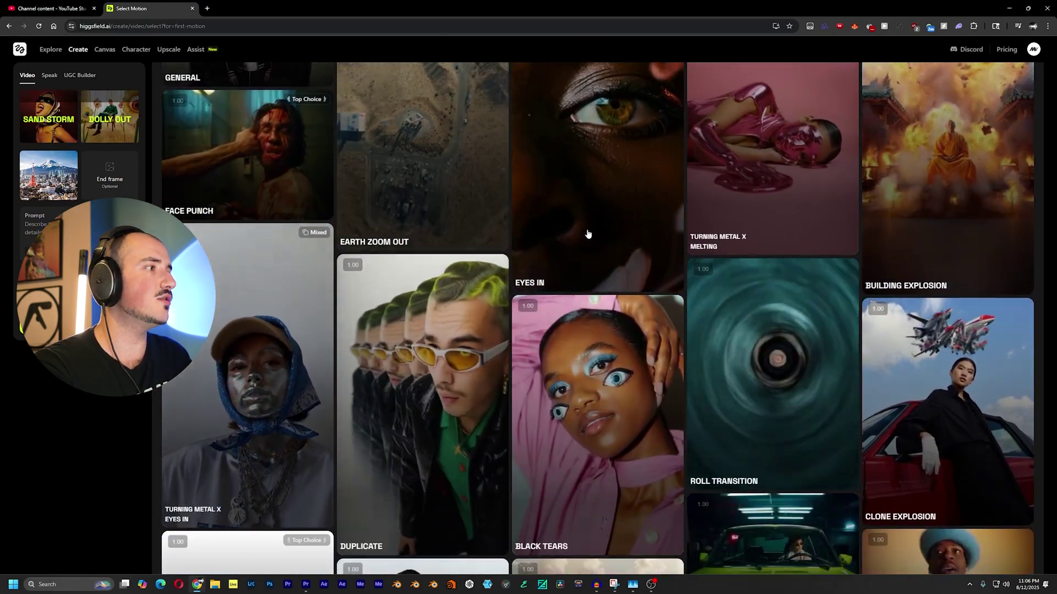
pyautogui.scroll(-6, 587, 231)
pyautogui.scroll(-5, 612, 226)
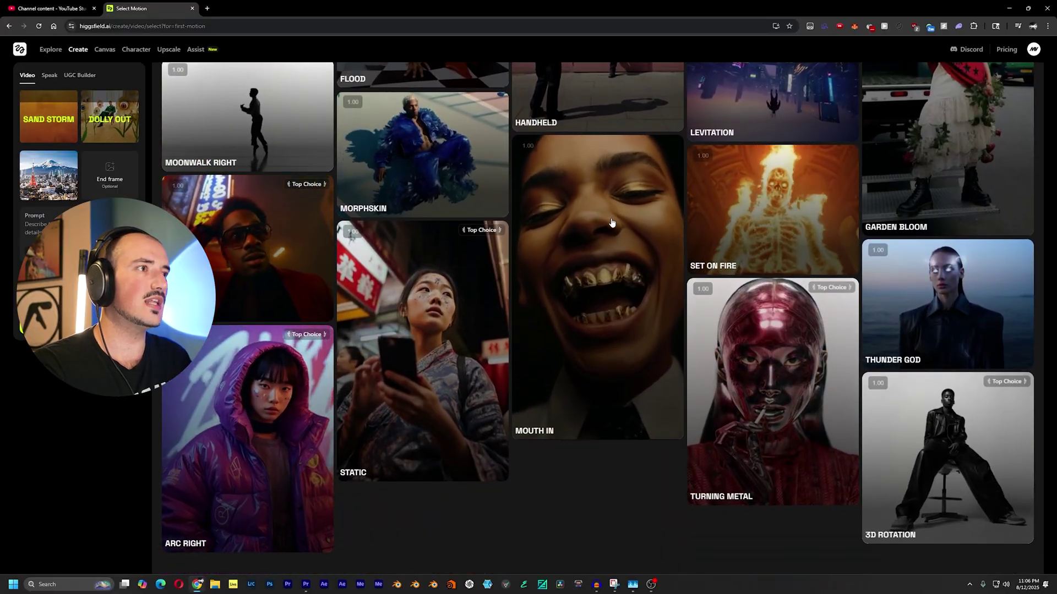
pyautogui.scroll(-1, 608, 219)
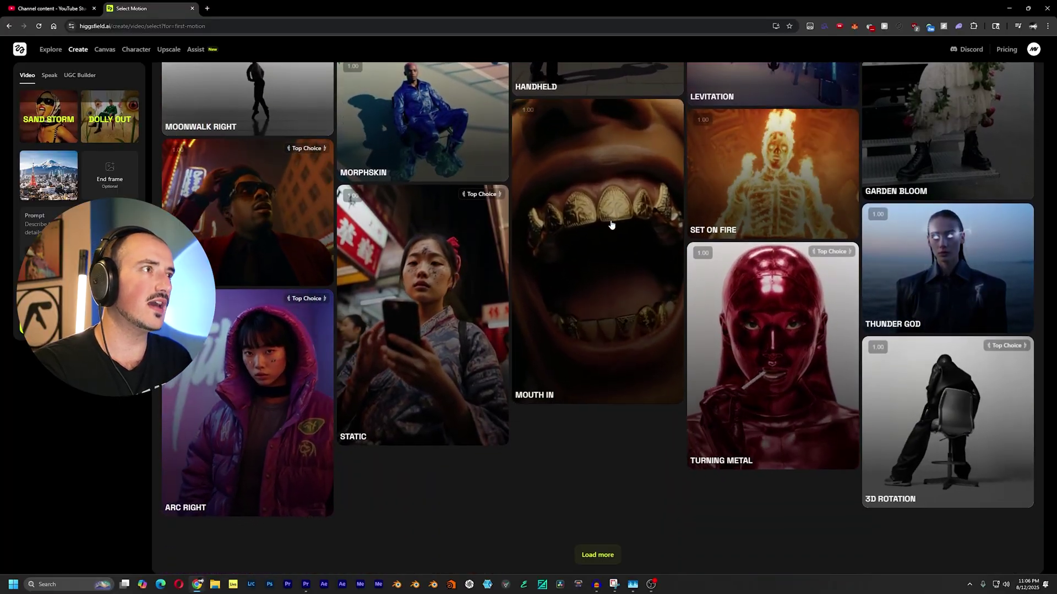
pyautogui.scroll(15, 601, 207)
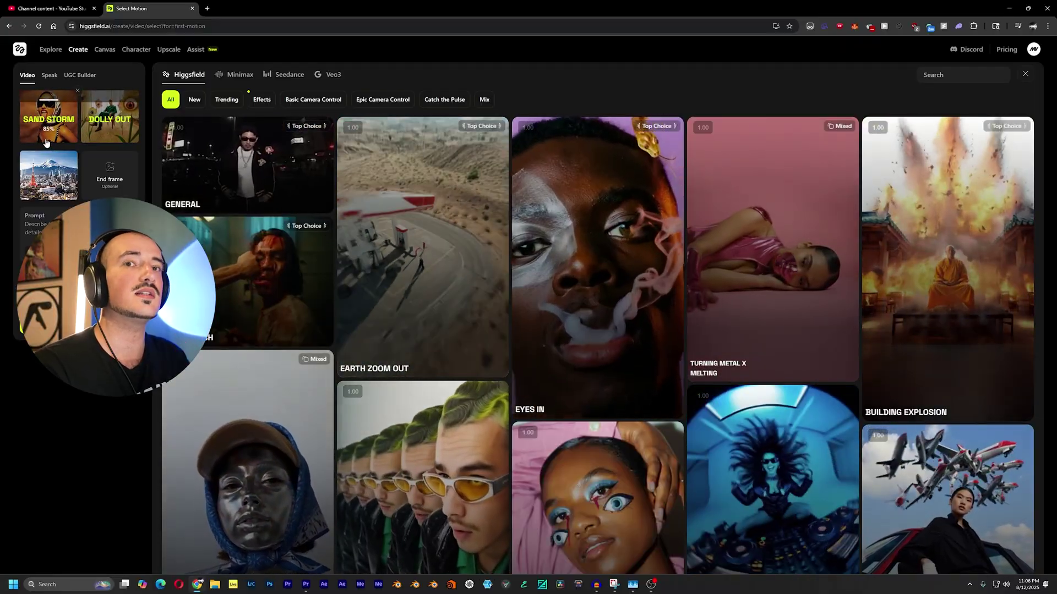
# - Preview the Tokyo start frame full-size, then close the preview and the preset gallery
pyautogui.click(53, 175)
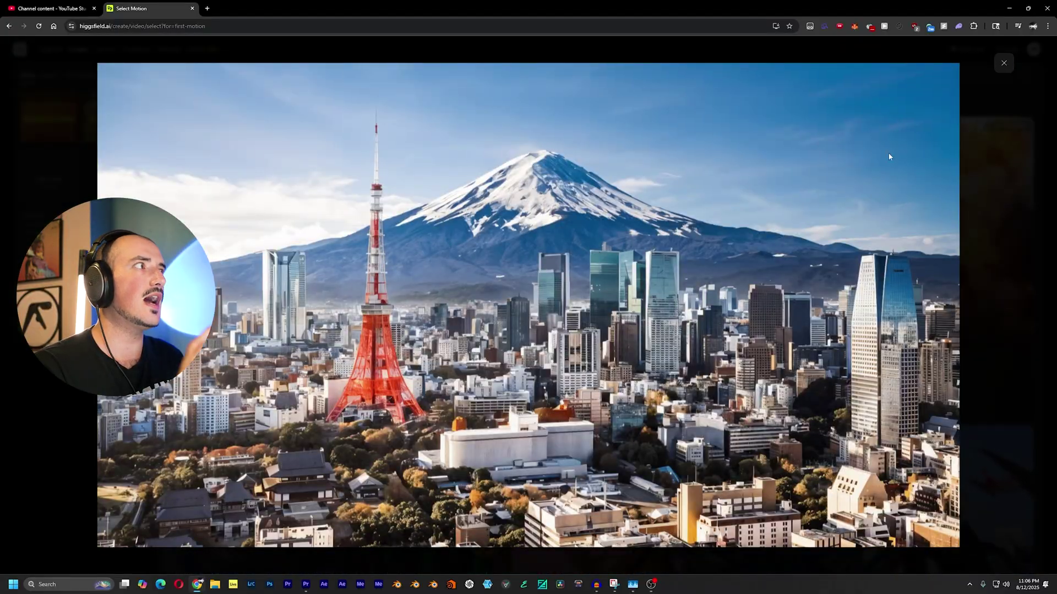
pyautogui.click(1000, 66)
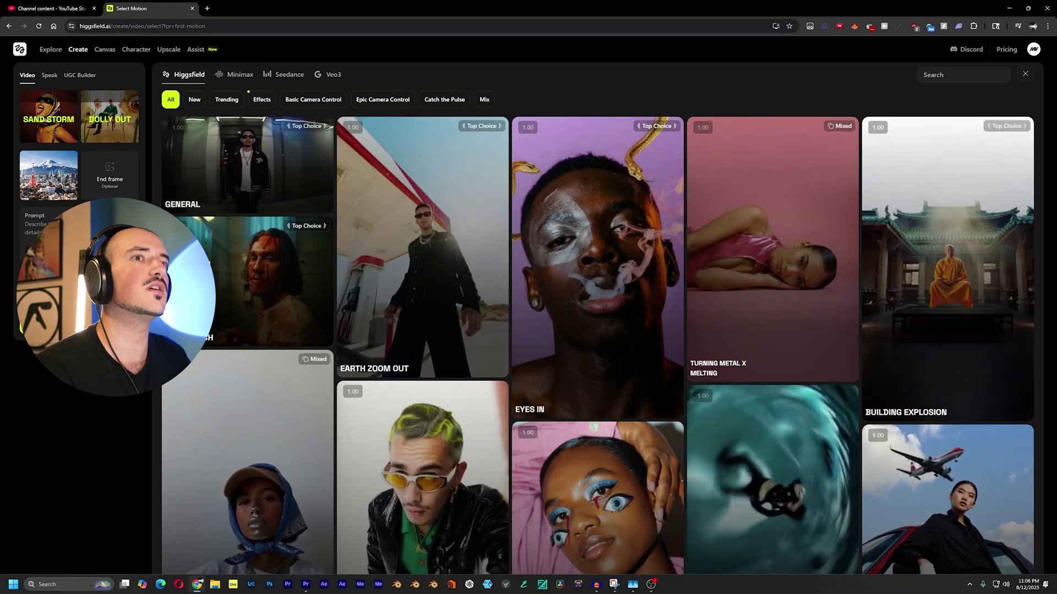
pyautogui.click(1053, 346)
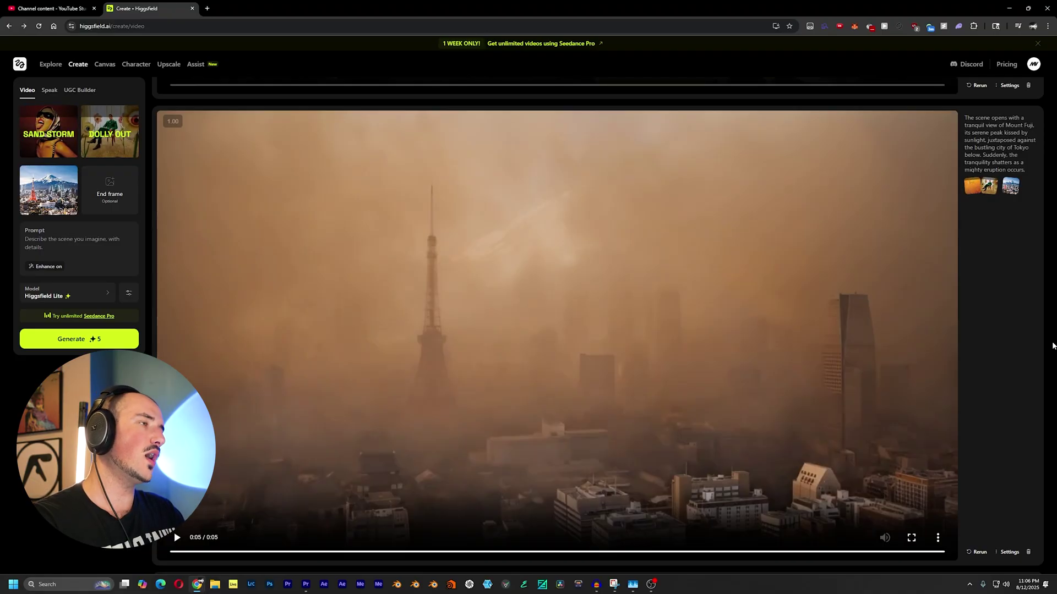
# - Reuse the Tokyo sandstorm video's prompt in the Prompt box and select its opening part
pyautogui.click(1025, 170)
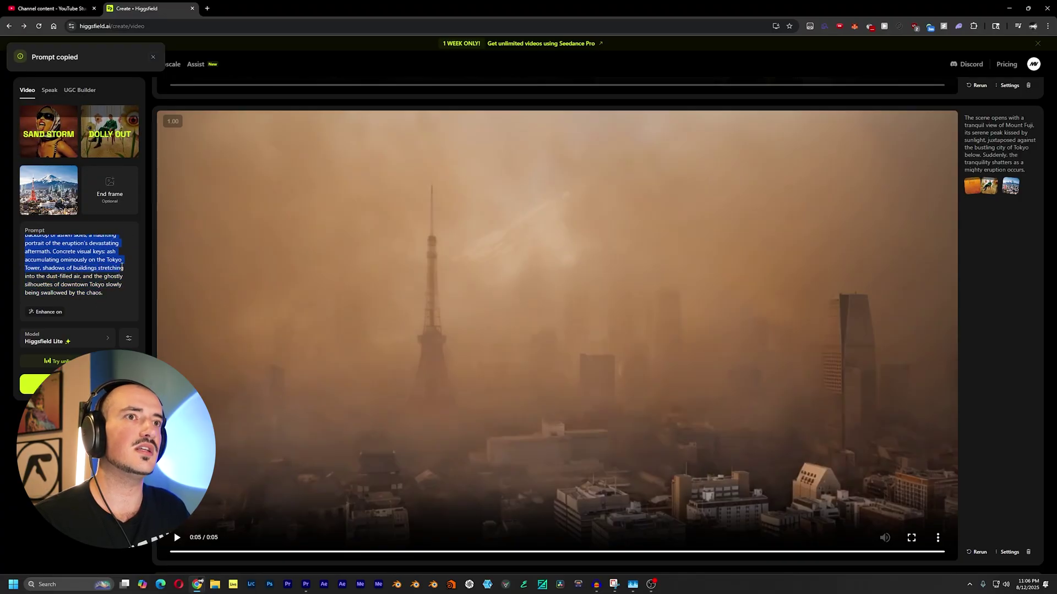
pyautogui.moveTo(121, 266); pyautogui.dragTo(124, 241)
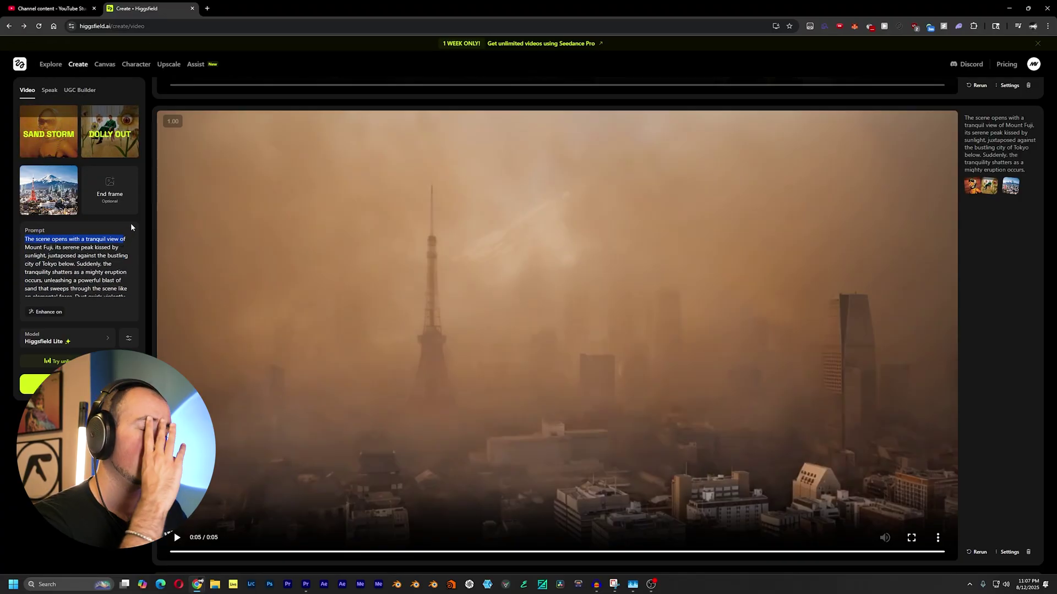